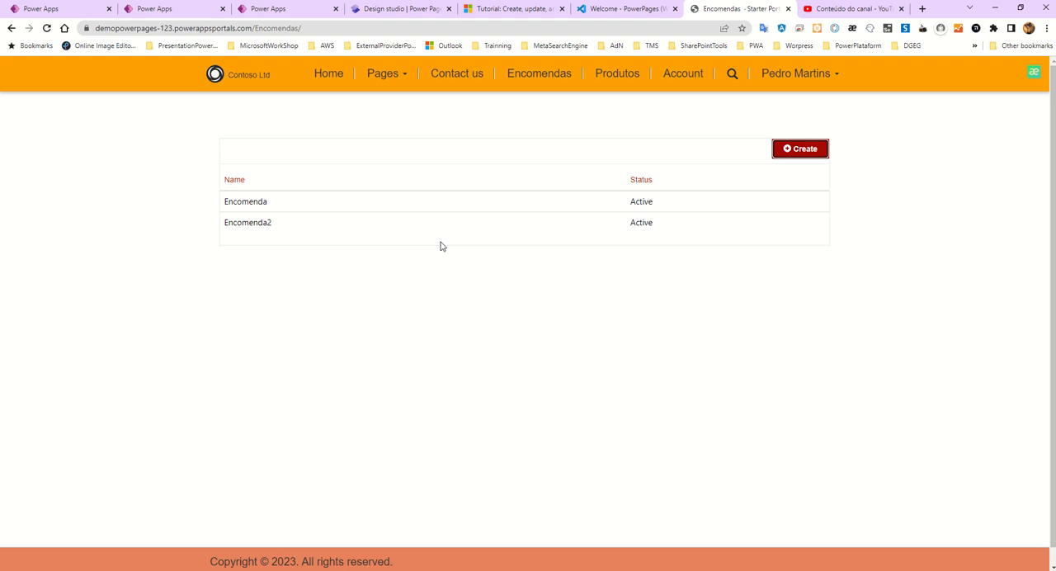
- Open the form for creating a record on the Encomendas page to view its fields, and close it without submitting
click(792, 151)
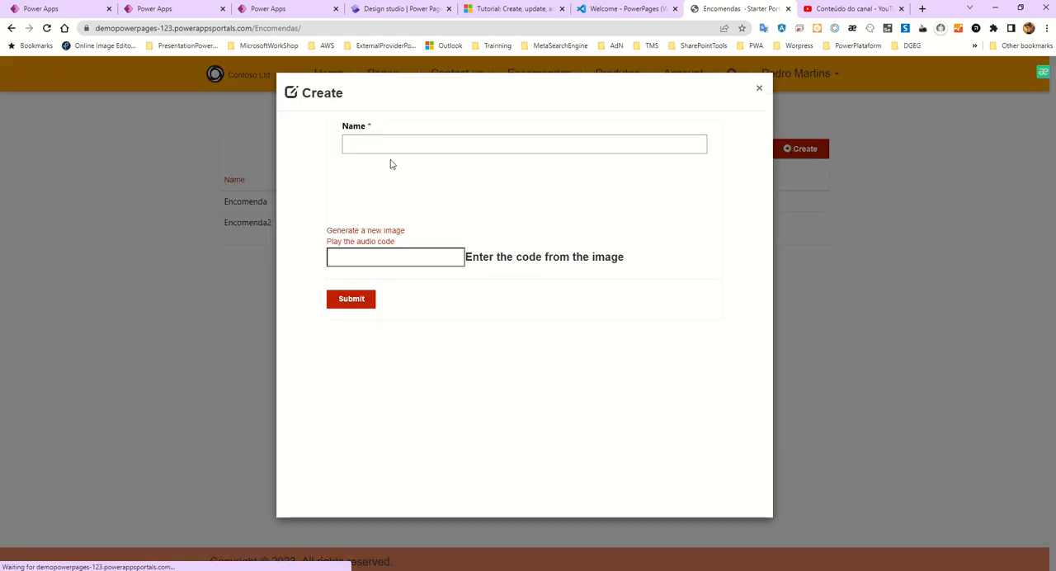
click(412, 142)
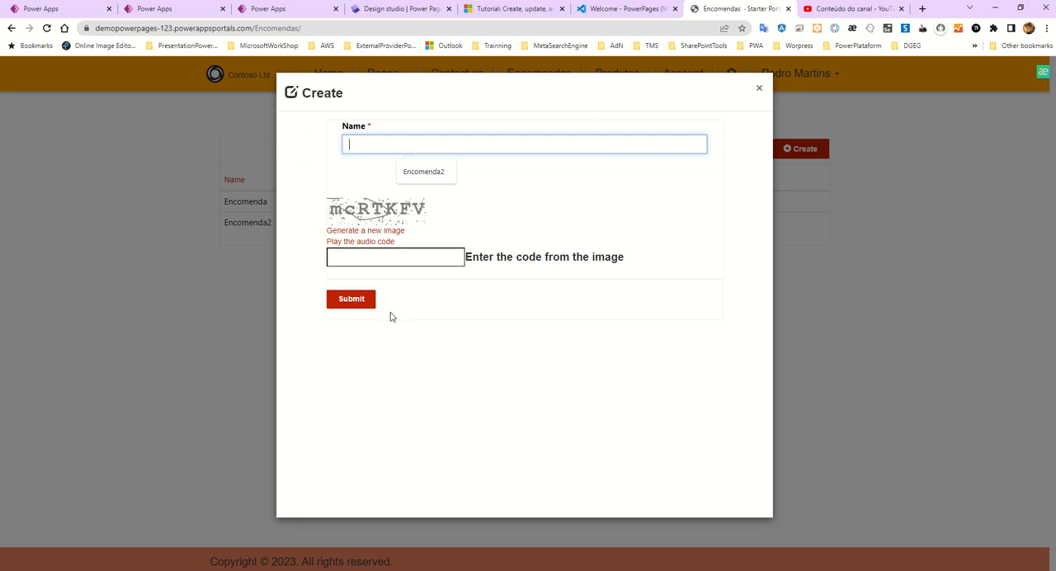
click(759, 88)
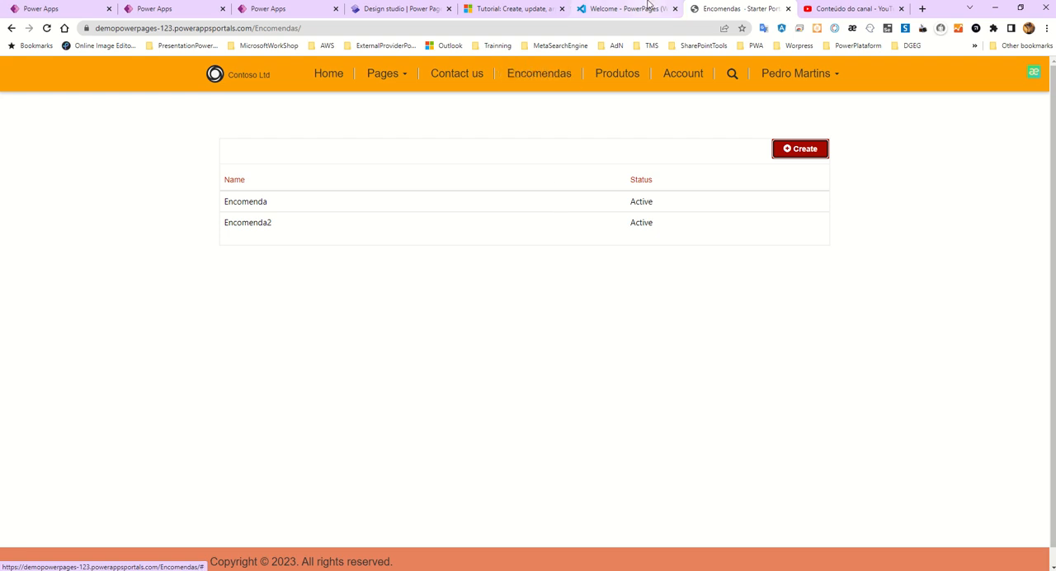
- In the Power Pages design studio, add a page named Produto from the blank layout, included in the main navigation
click(399, 11)
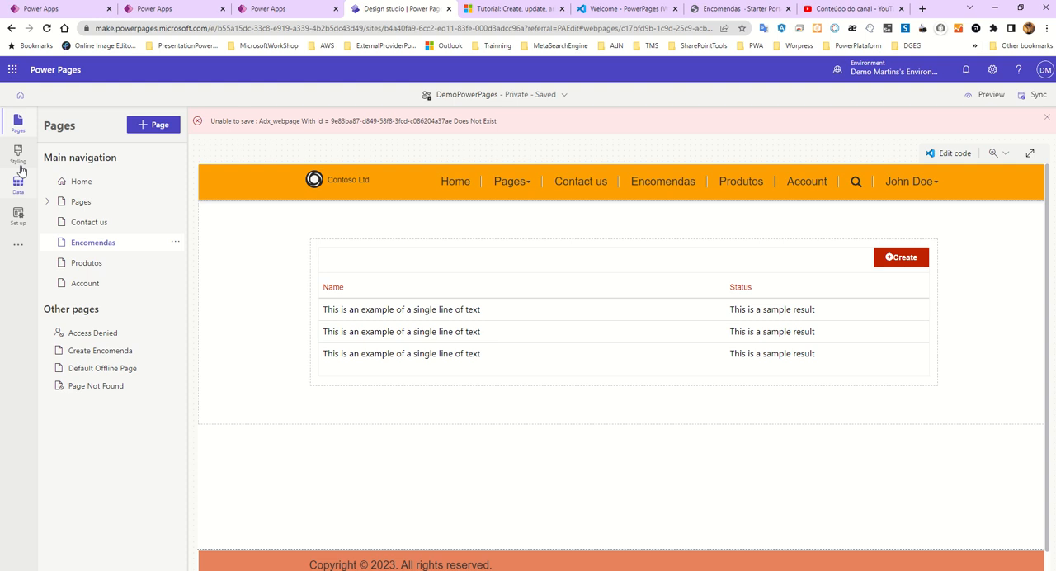
click(150, 125)
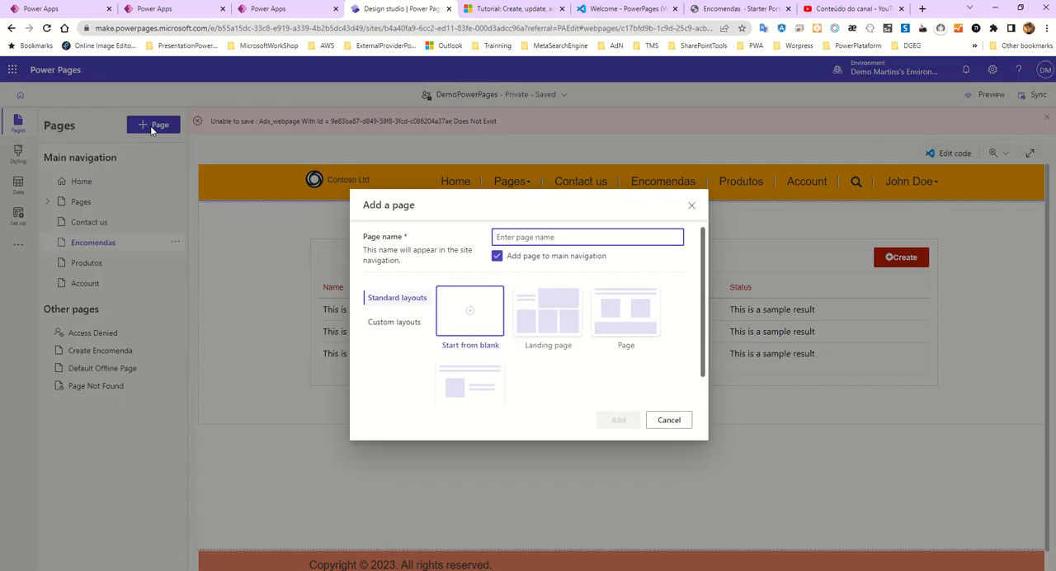
click(476, 317)
click(512, 238)
text(Produto)
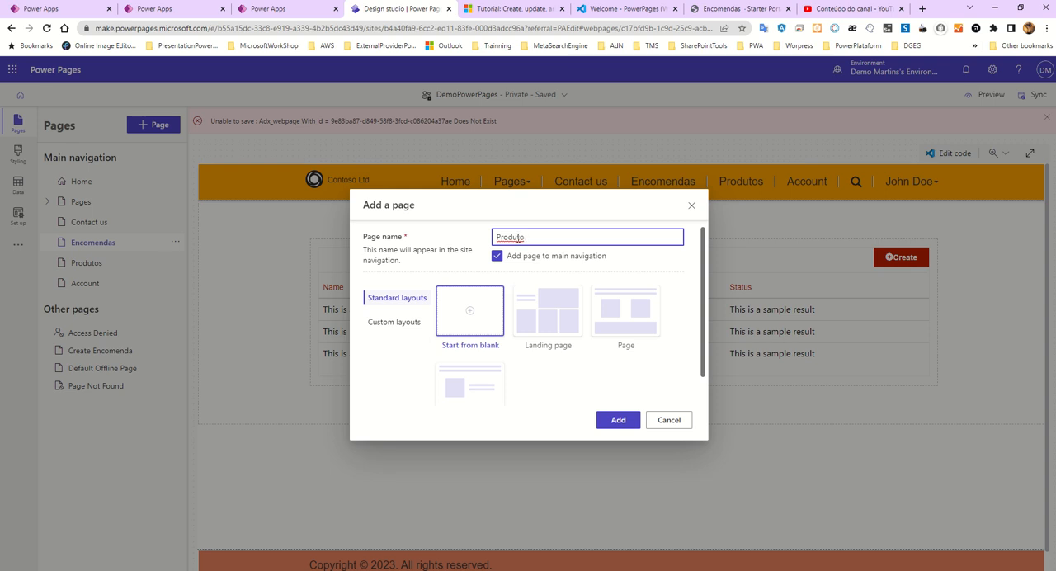
click(617, 419)
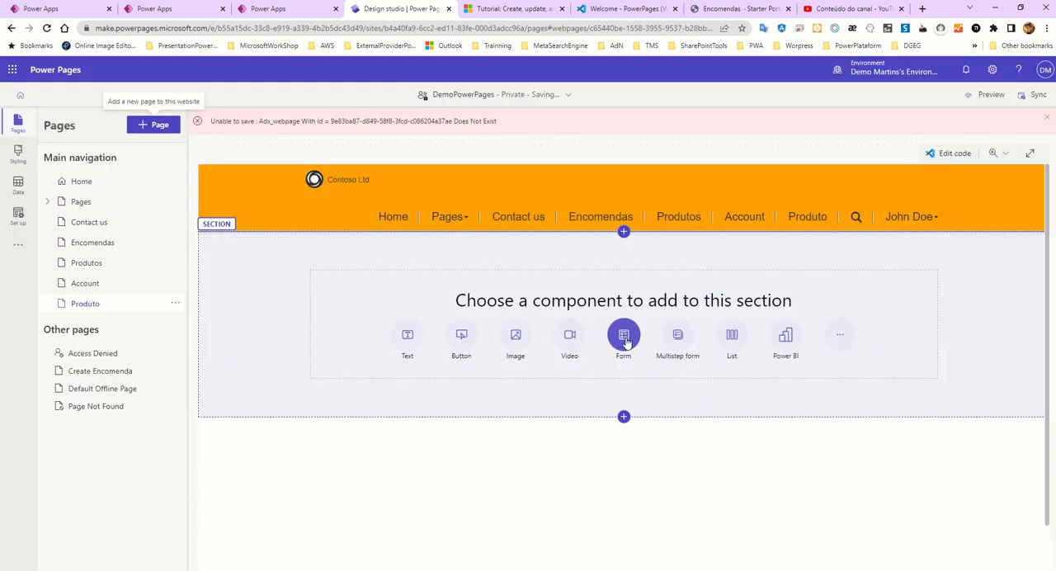
- Add a new form to the Produto page's section, using the Produto (cra3a_produto) table and its Information form
click(624, 348)
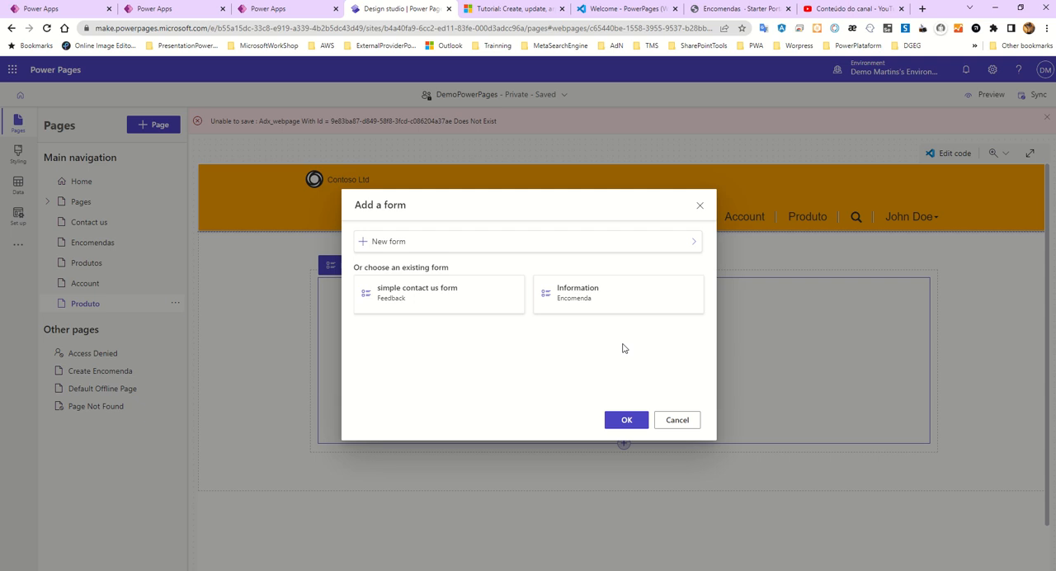
click(385, 240)
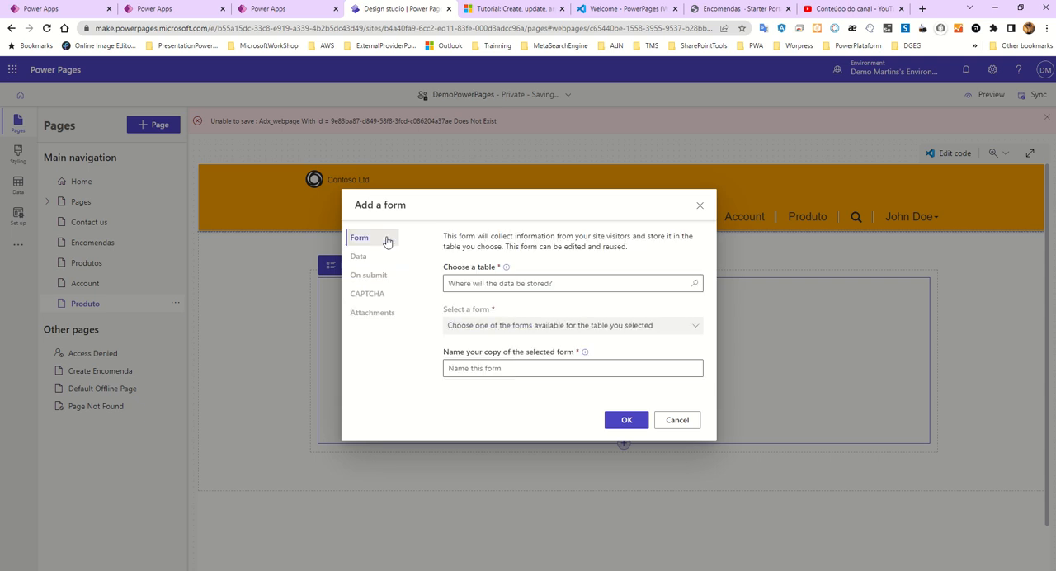
click(474, 283)
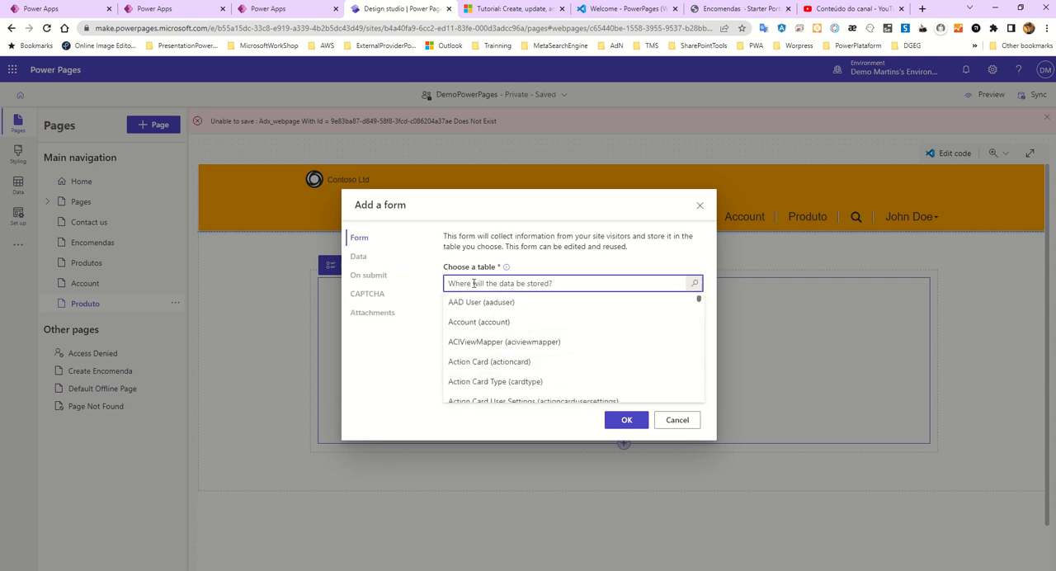
text(Produ)
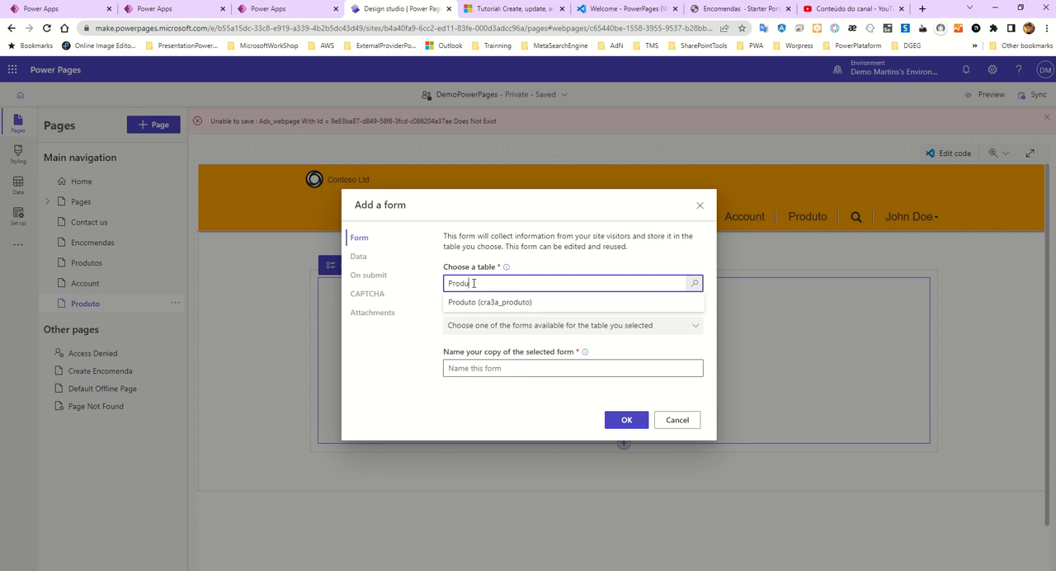
click(471, 302)
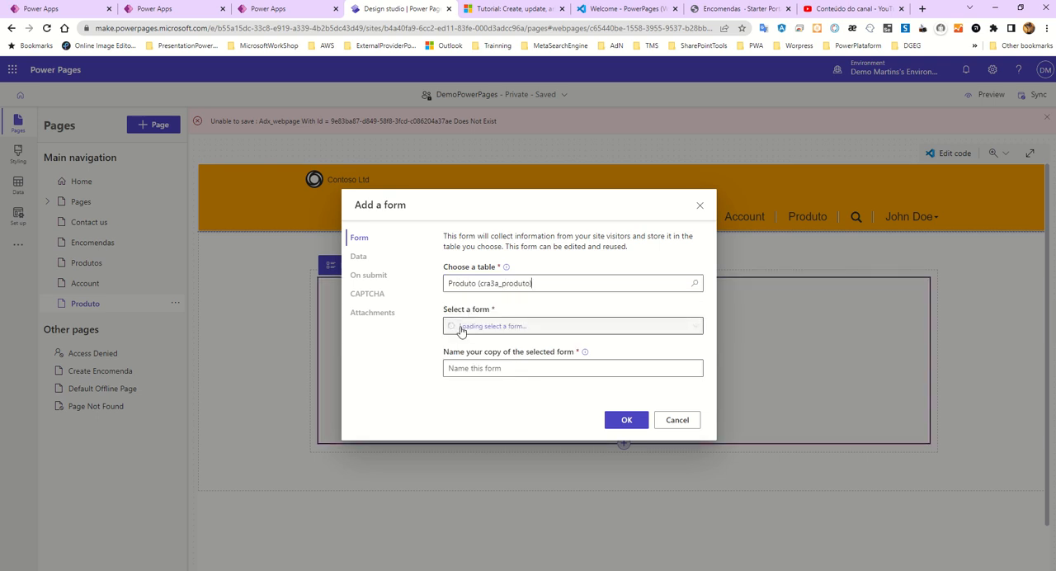
click(460, 326)
click(458, 346)
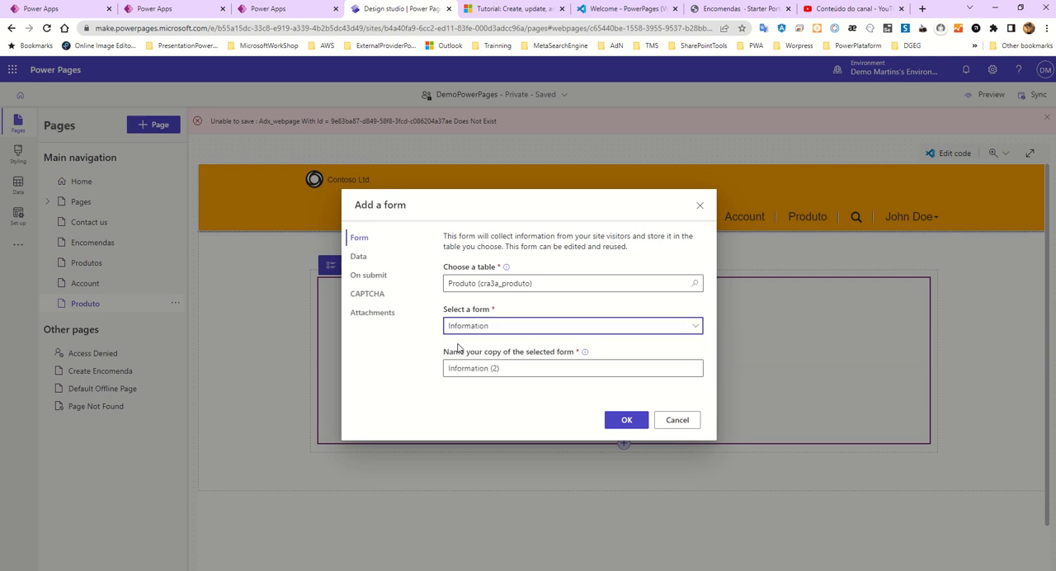
click(508, 372)
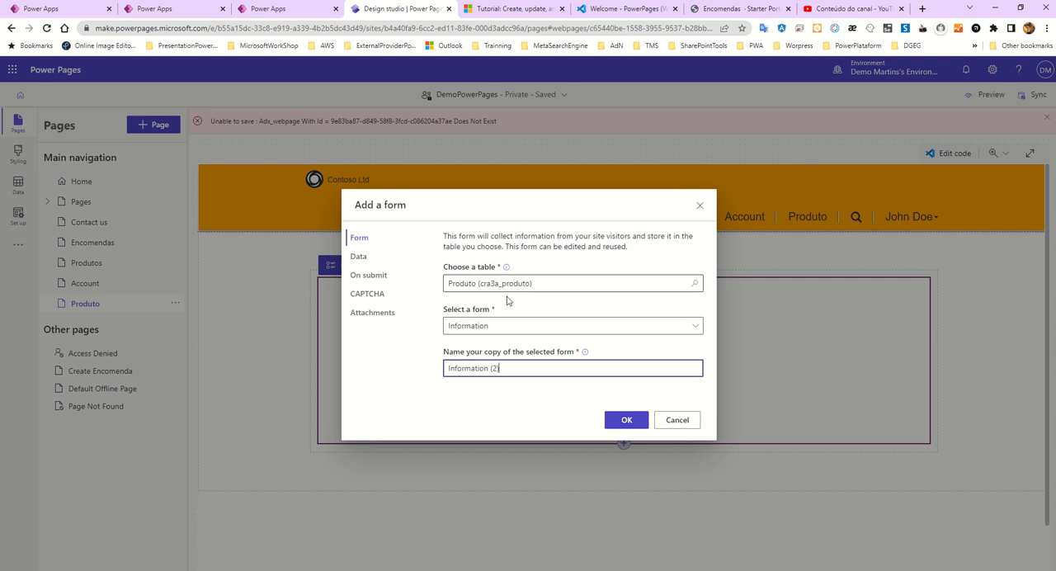
click(625, 422)
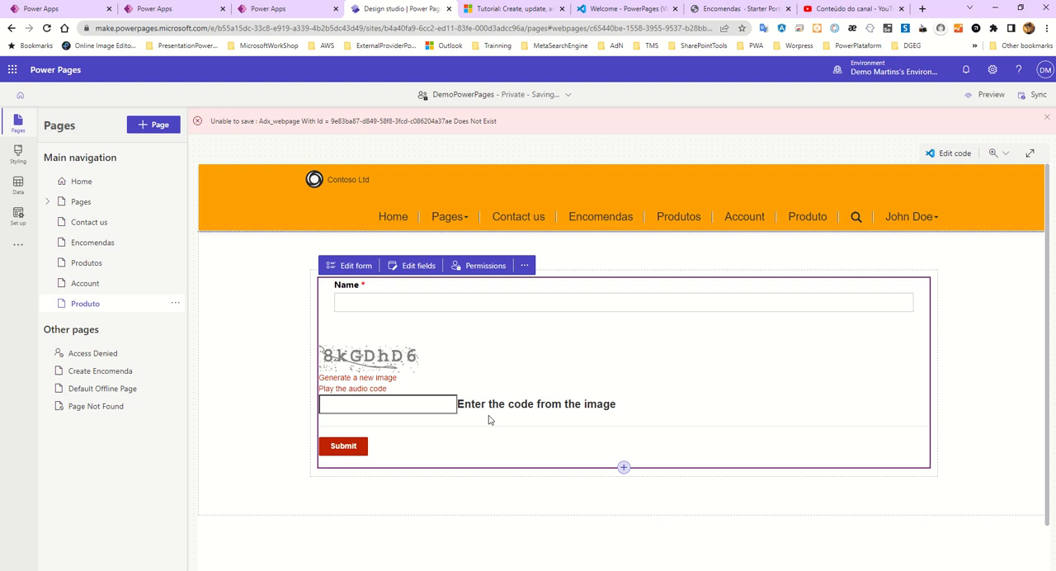
- Enable creating a new record in the Produtos page's list, with a form as target type and Information as the form
click(90, 244)
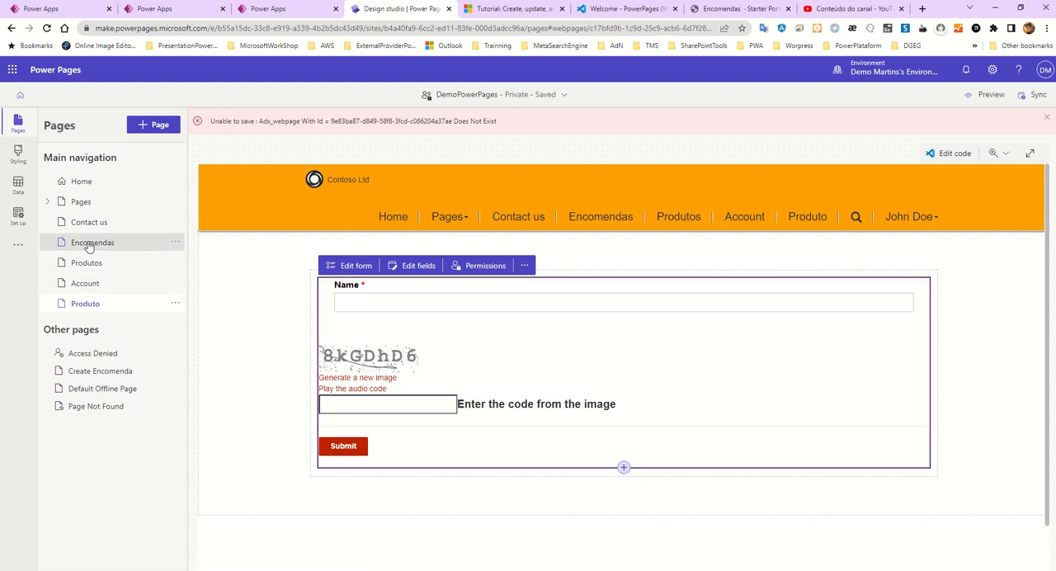
click(80, 264)
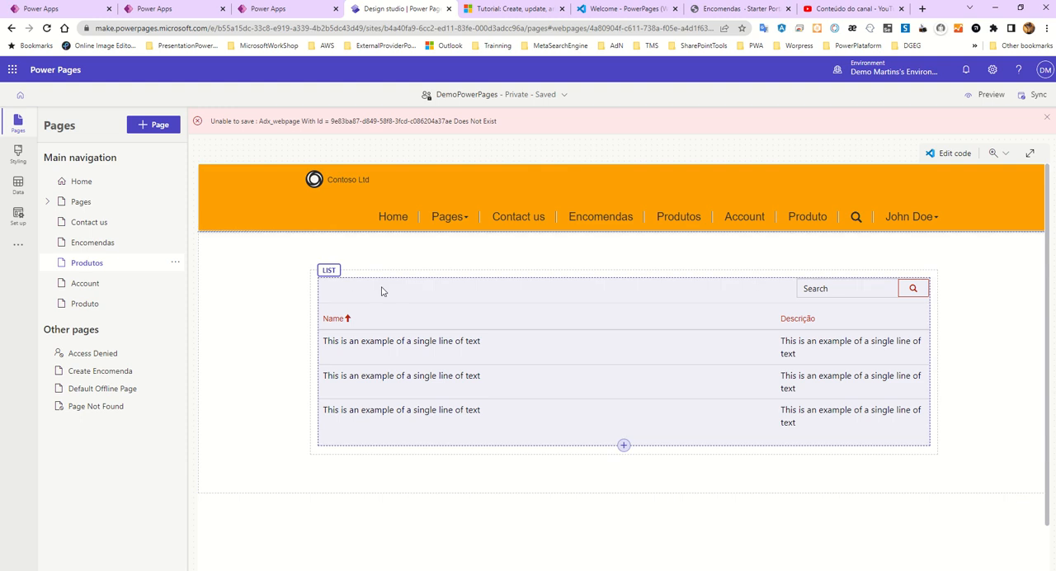
click(382, 291)
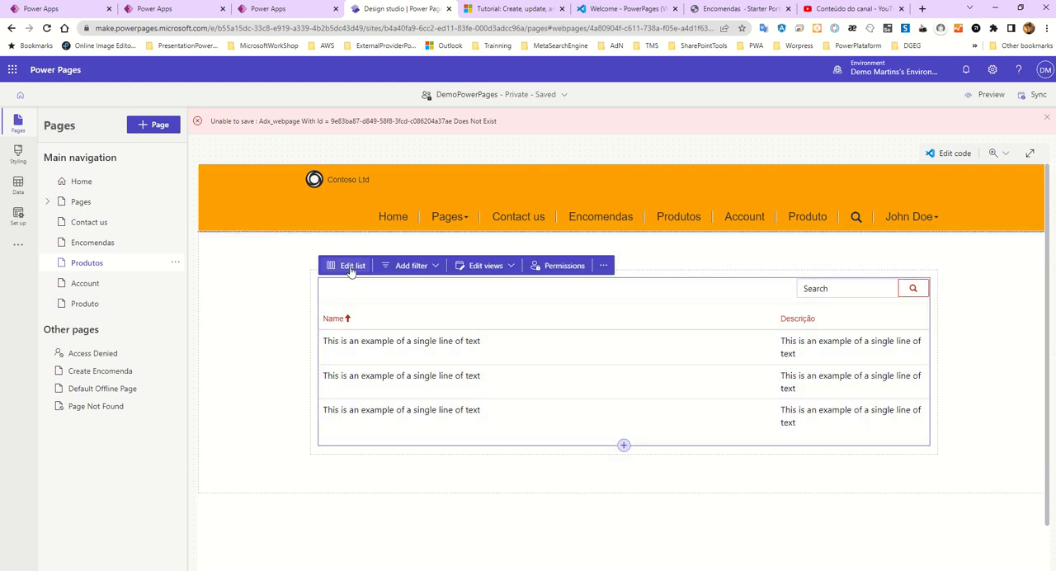
click(352, 271)
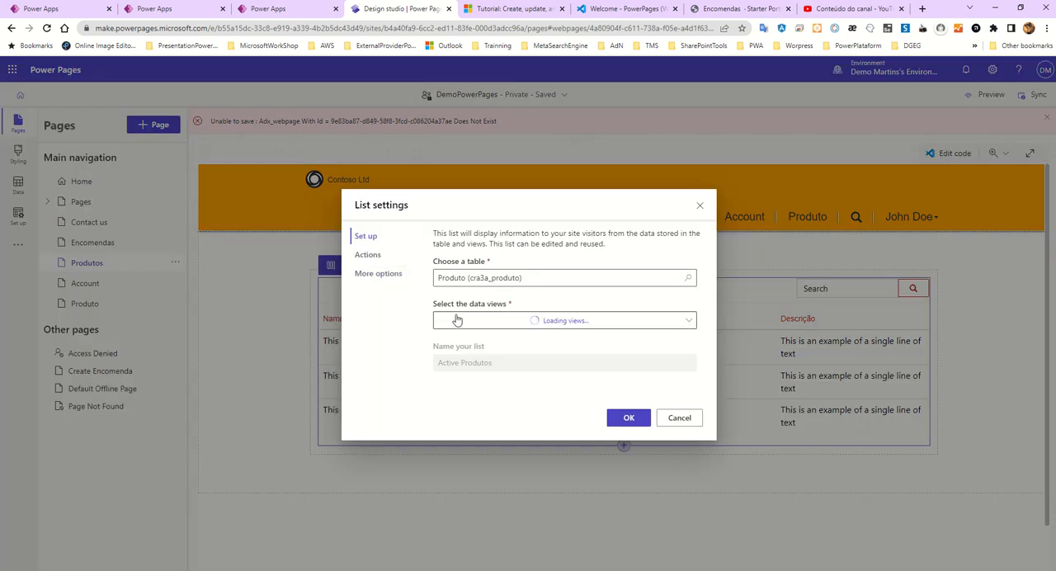
click(368, 255)
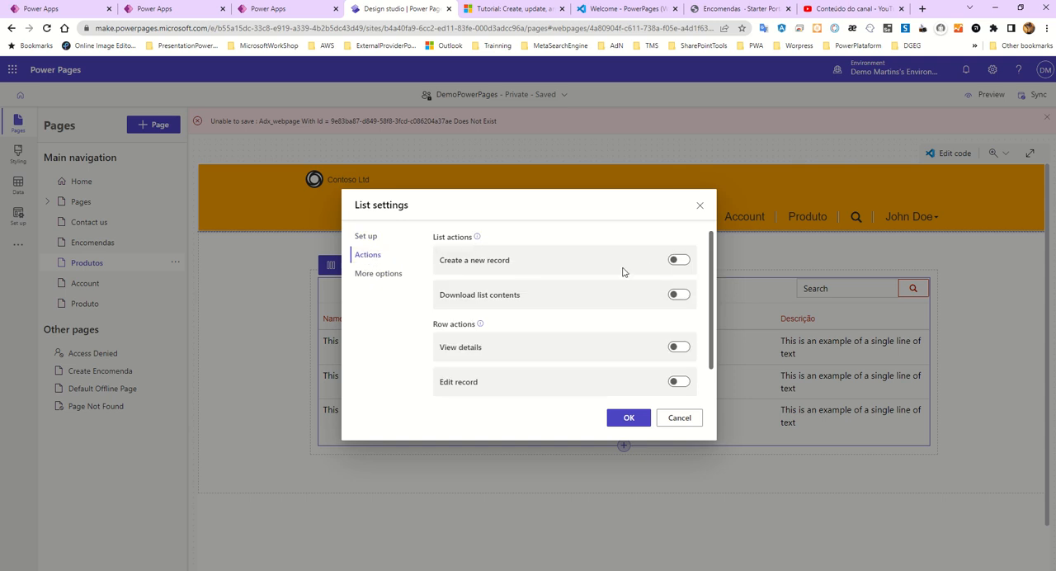
click(678, 261)
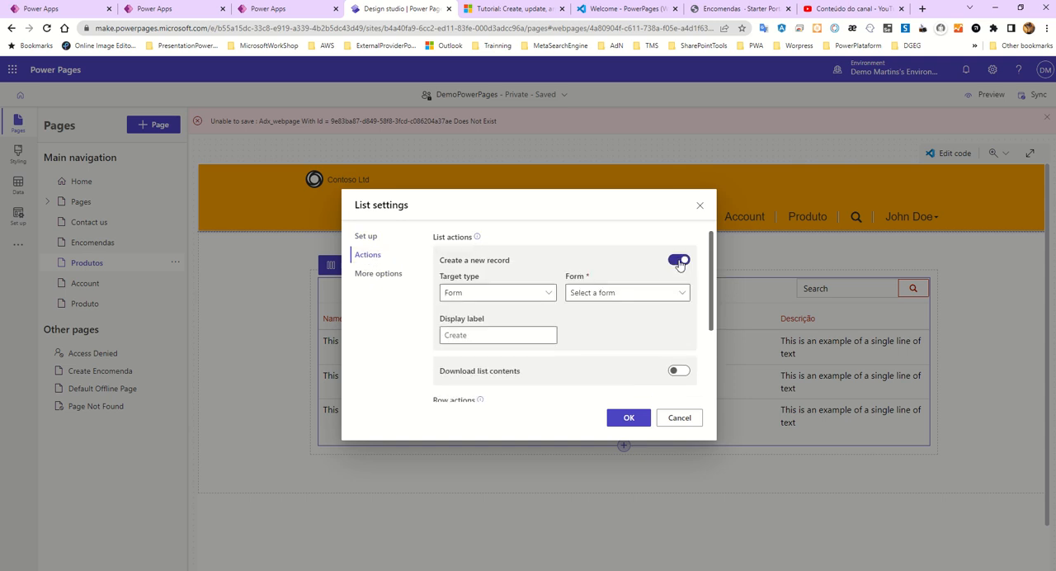
click(619, 293)
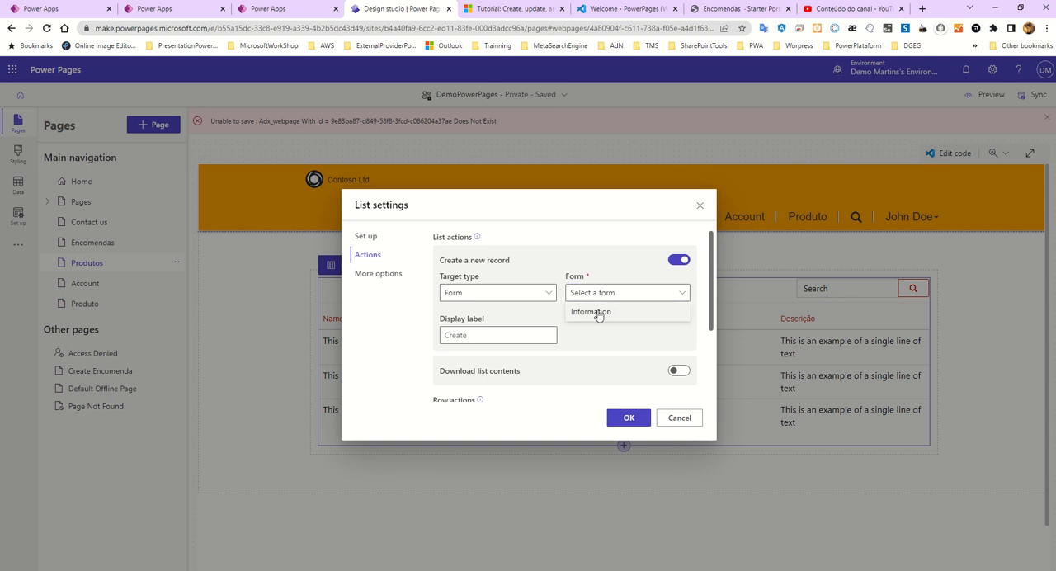
click(598, 313)
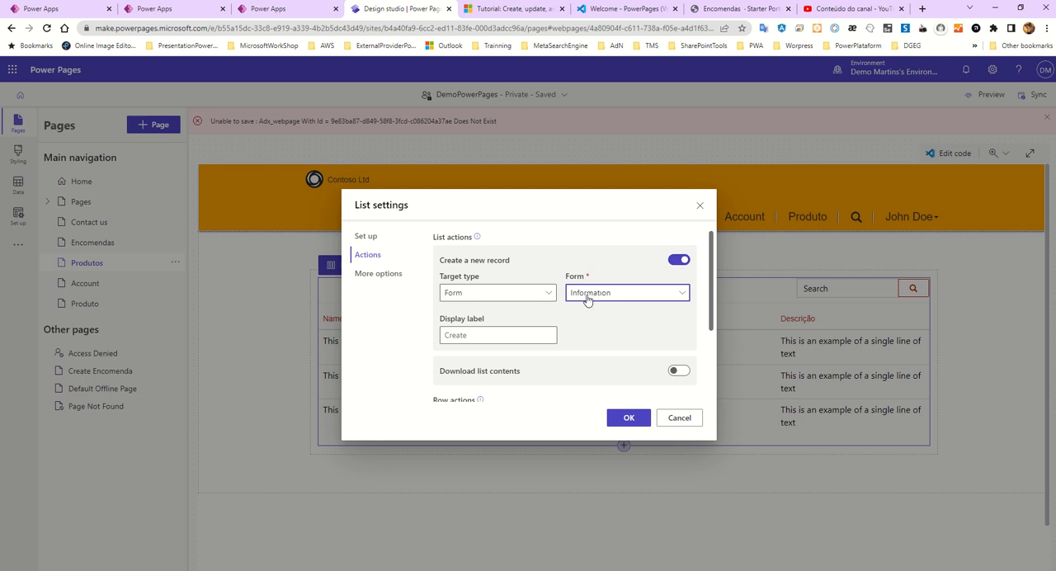
click(367, 274)
click(367, 257)
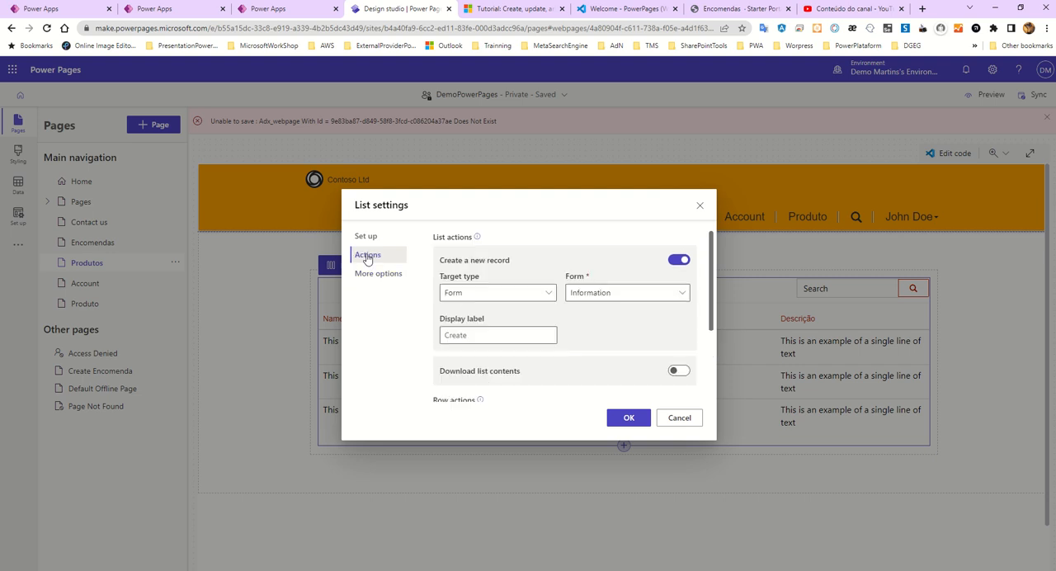
click(628, 418)
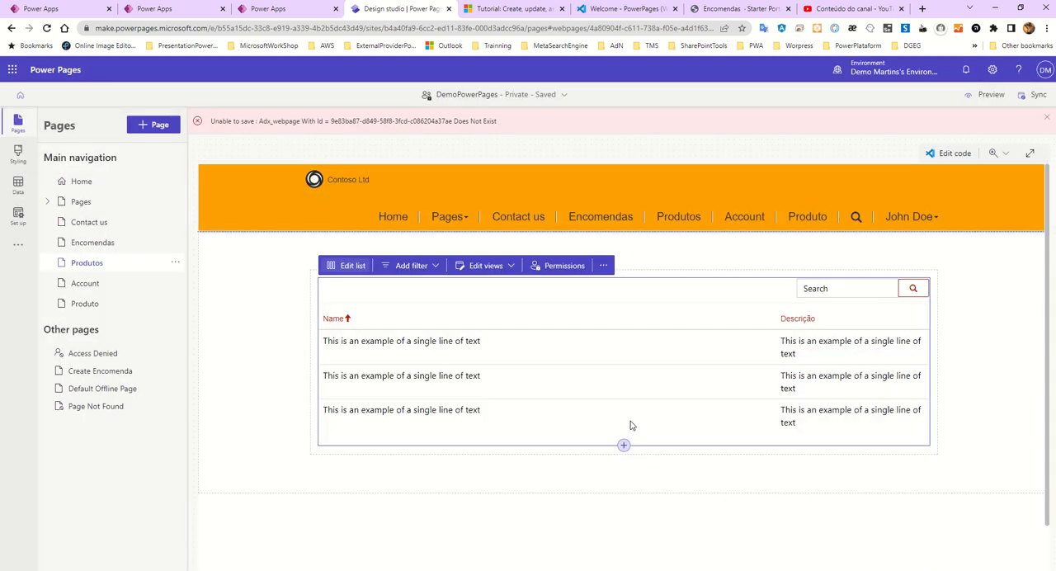
- Sync the site and preview the Produtos page at desktop size
click(969, 97)
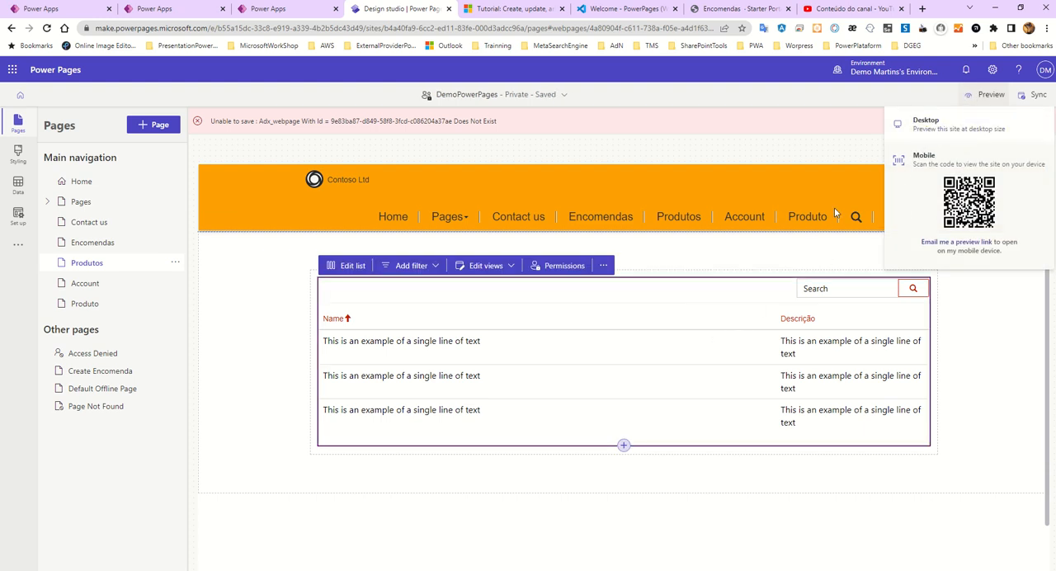
click(1031, 98)
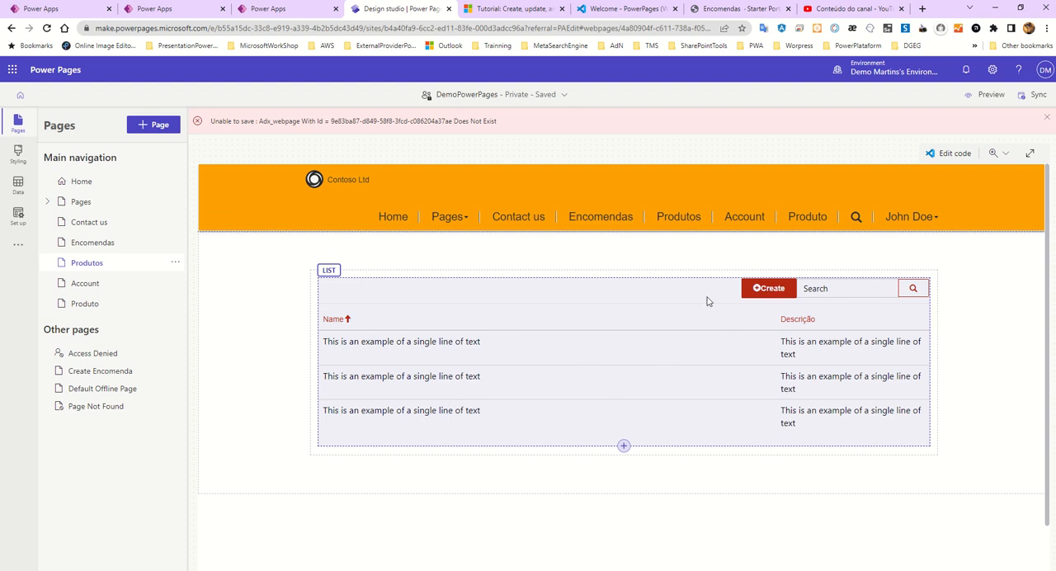
click(994, 97)
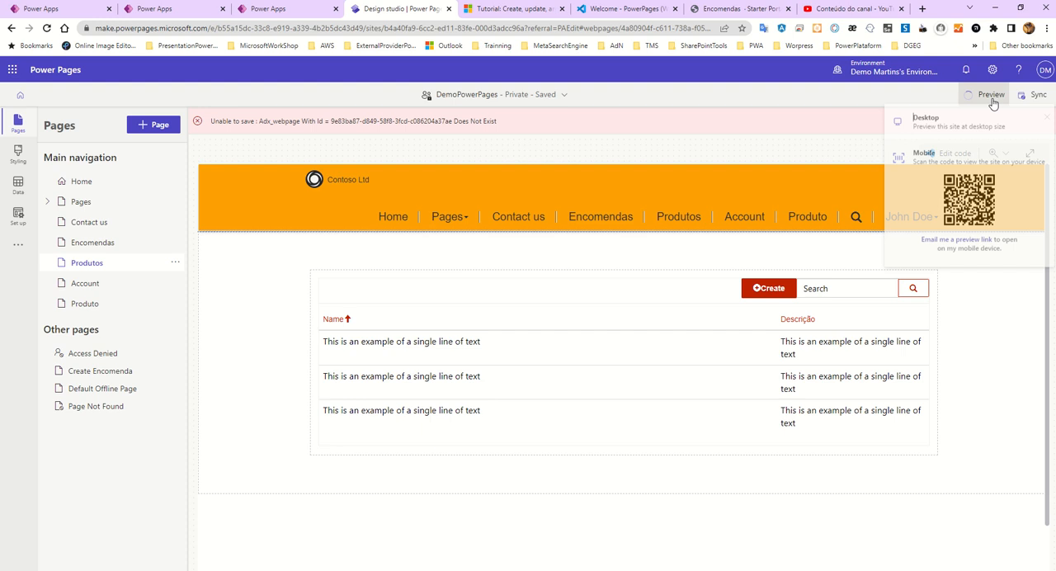
click(953, 130)
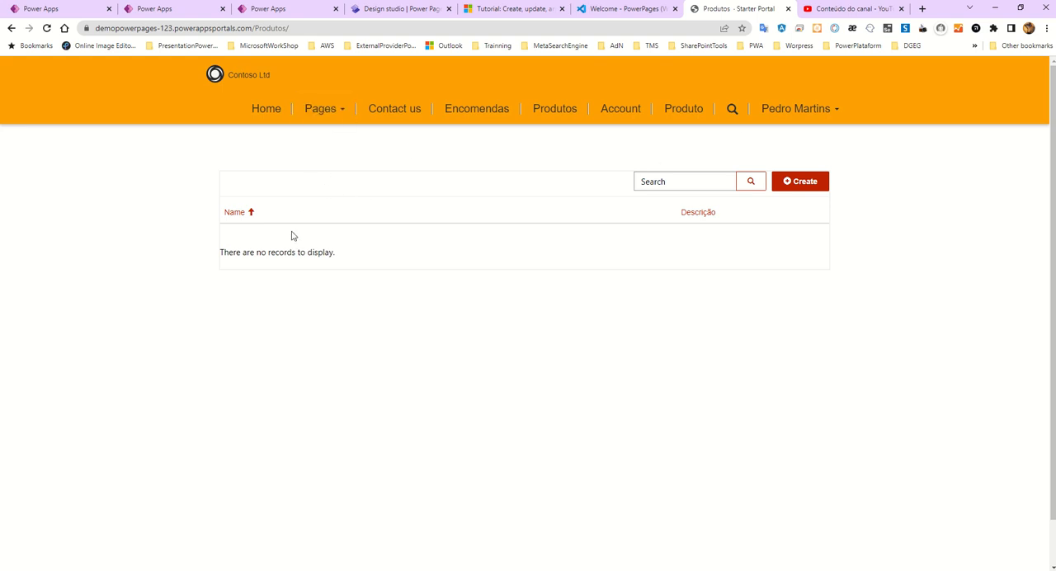
- Start a new record from the Produtos list and enter Product1 as its name
click(808, 182)
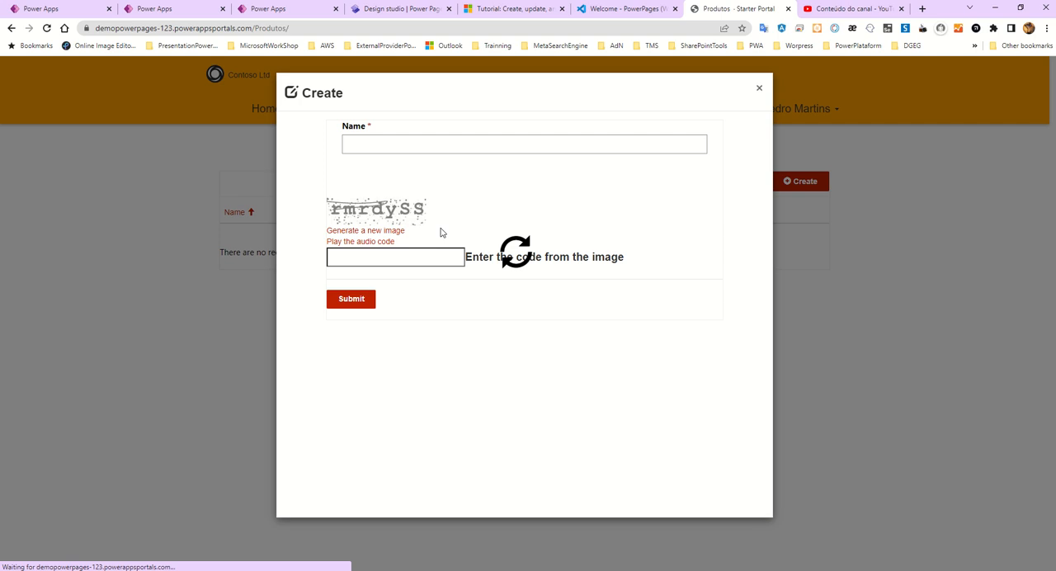
click(422, 146)
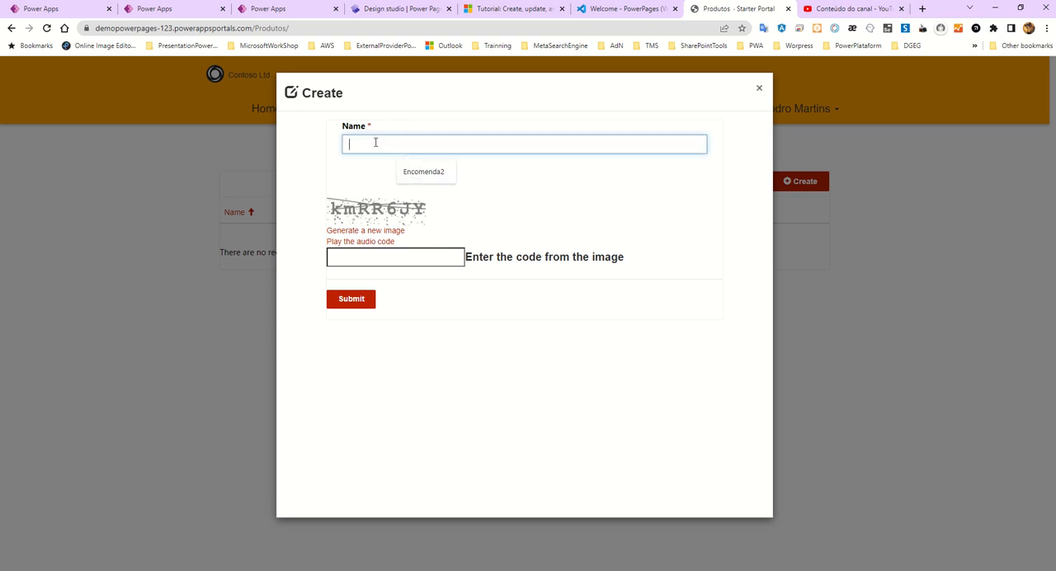
text(Produt)
key(BackSpace)
- Enter the CAPTCHA code shown in the image and submit the new product record
click(343, 254)
text(km)
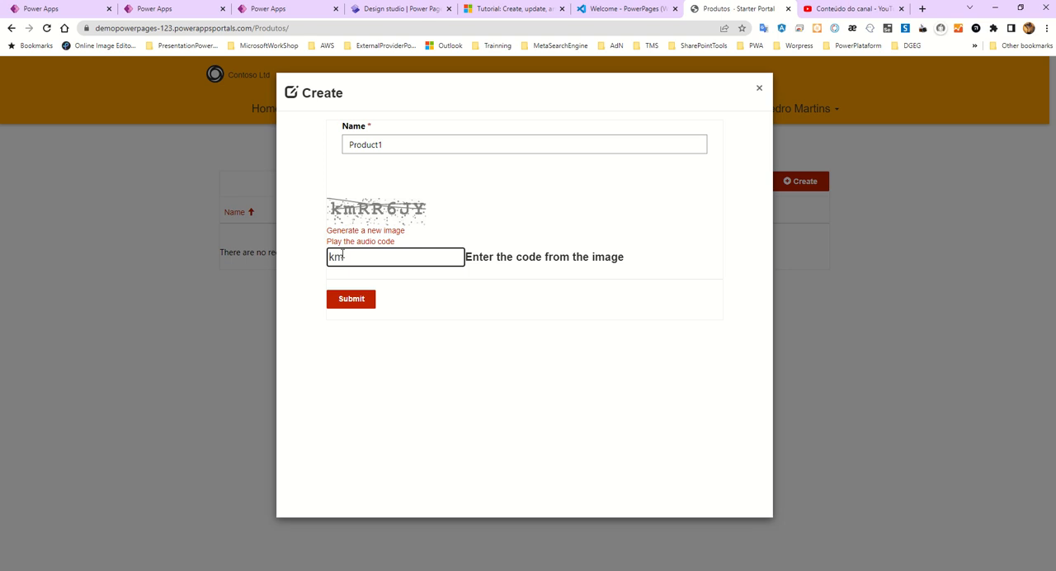
text(RR6JY)
click(357, 302)
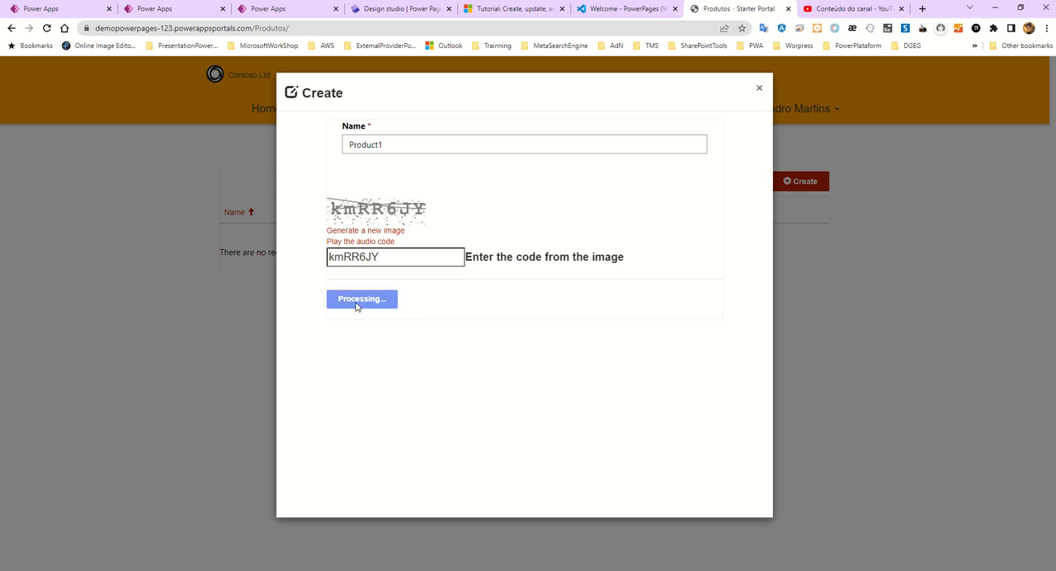